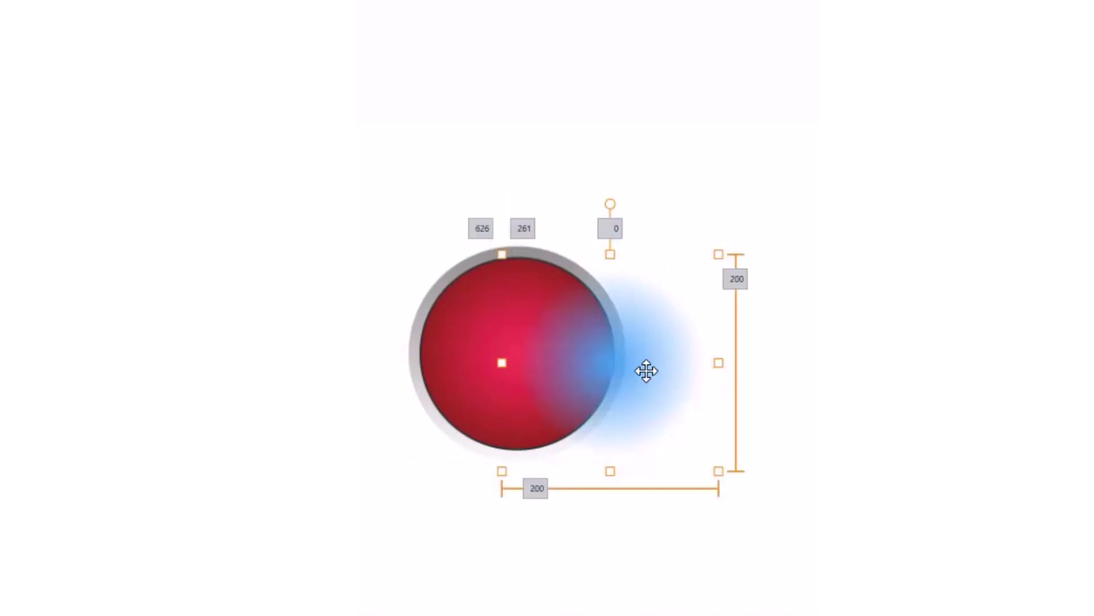
Step: Move the radial-gradient ellipse over the lower-right part of the red round button
{"action": "left_click_drag", "start_coordinate": [647, 369], "coordinate": [600, 411]}
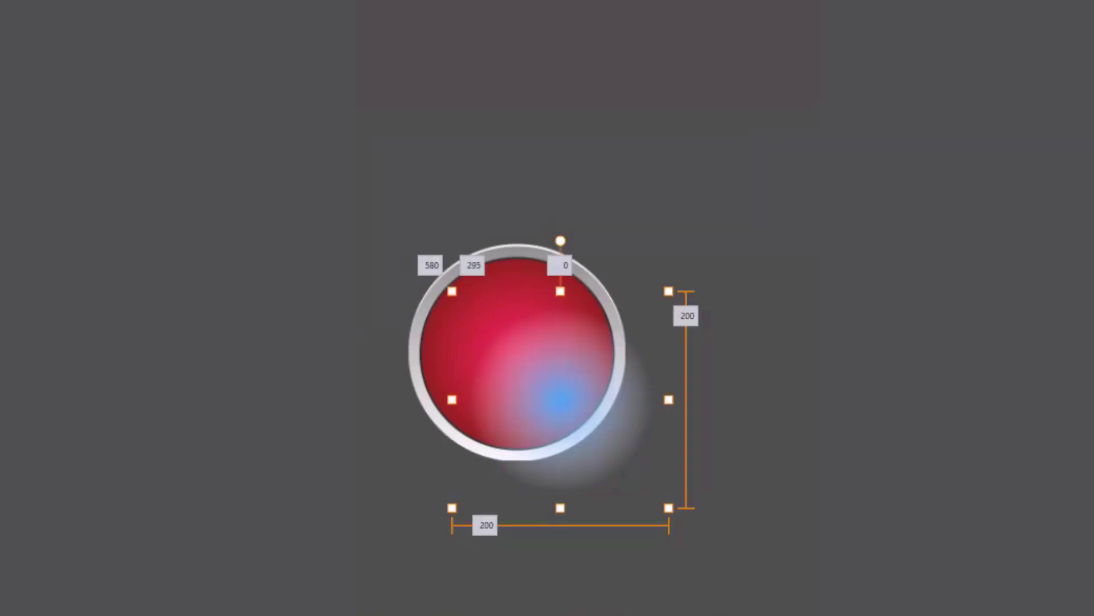
{"action": "left_click_drag", "start_coordinate": [559, 412], "coordinate": [525, 404]}
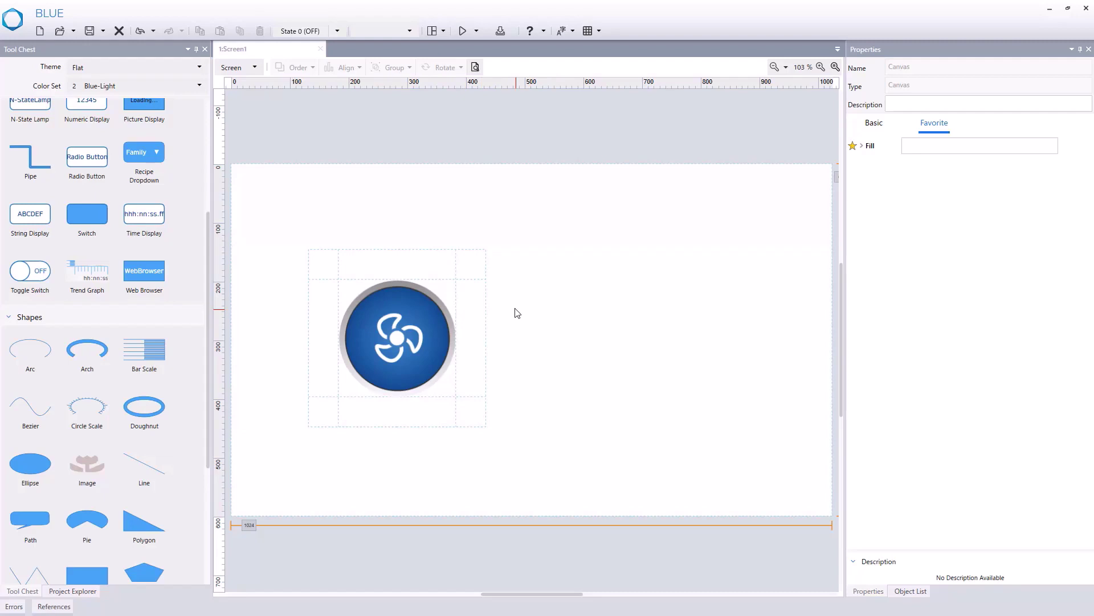
Step: Place an ellipse over the blue fan lamp in the grid's centre cell and set its border type to None
{"action": "left_click", "coordinate": [34, 468]}
{"action": "left_click_drag", "start_coordinate": [34, 468], "coordinate": [306, 394]}
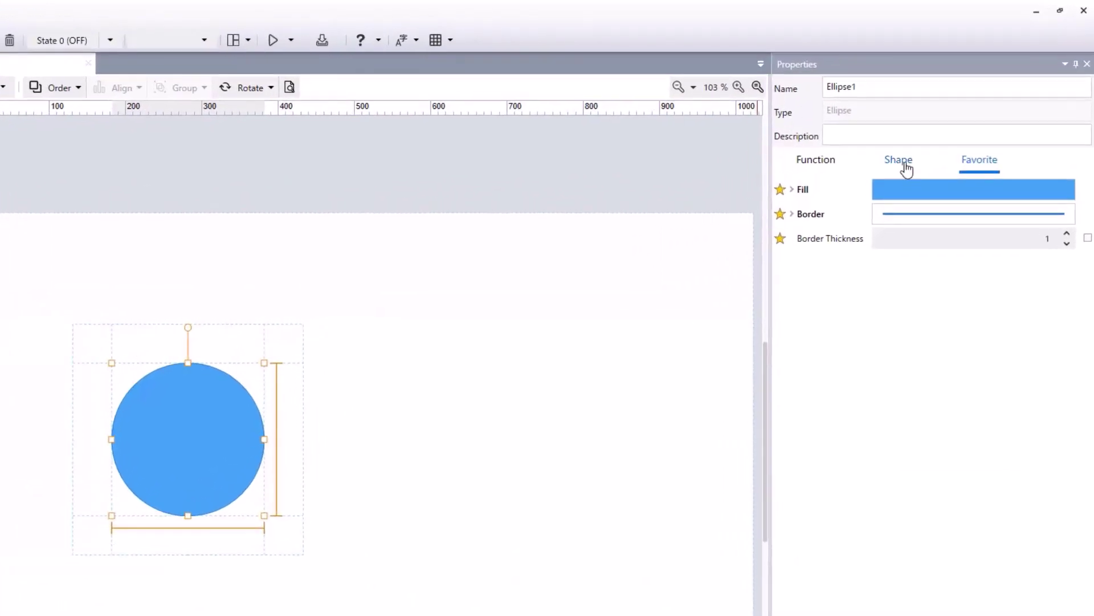
{"action": "left_click", "coordinate": [905, 166]}
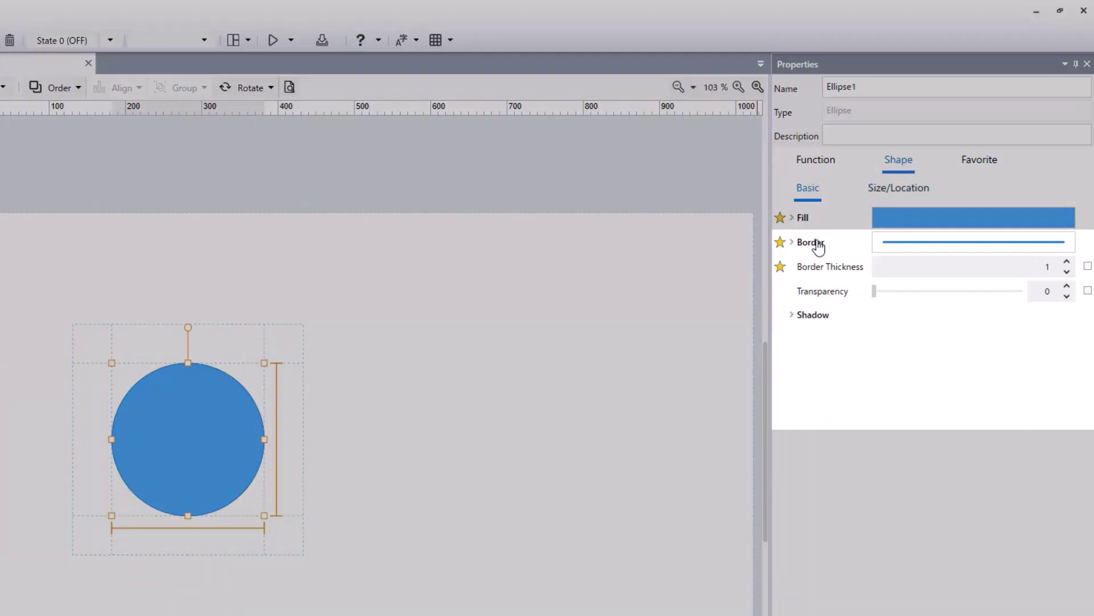
{"action": "left_click", "coordinate": [817, 244]}
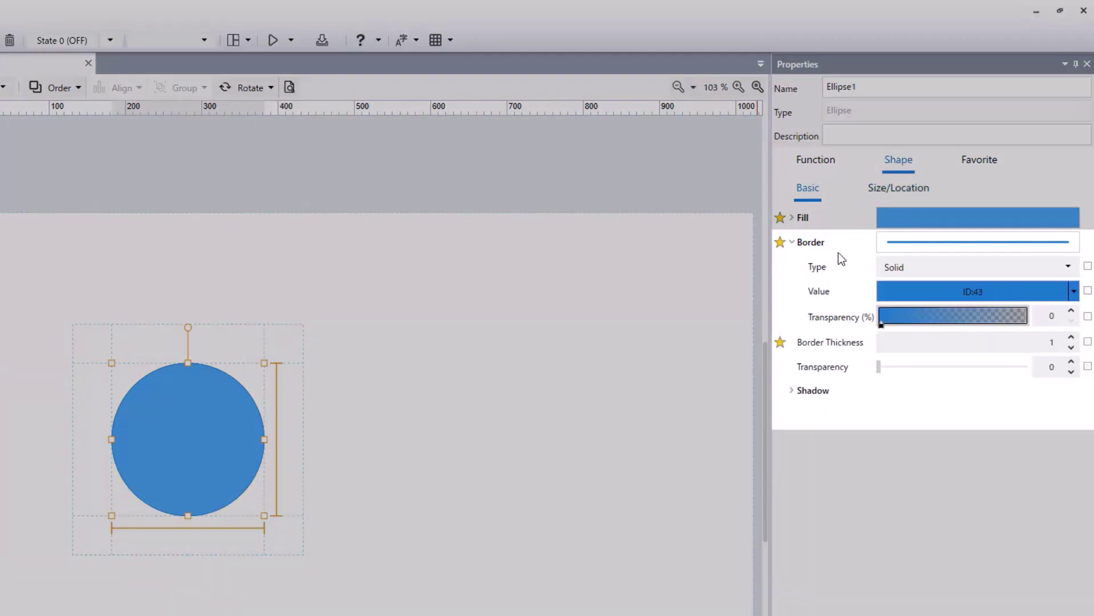
{"action": "left_click", "coordinate": [901, 267]}
{"action": "left_click", "coordinate": [894, 291]}
Step: Give the ellipse over the fan lamp a Linear Gradient fill with an angle of 90
{"action": "left_click", "coordinate": [812, 221]}
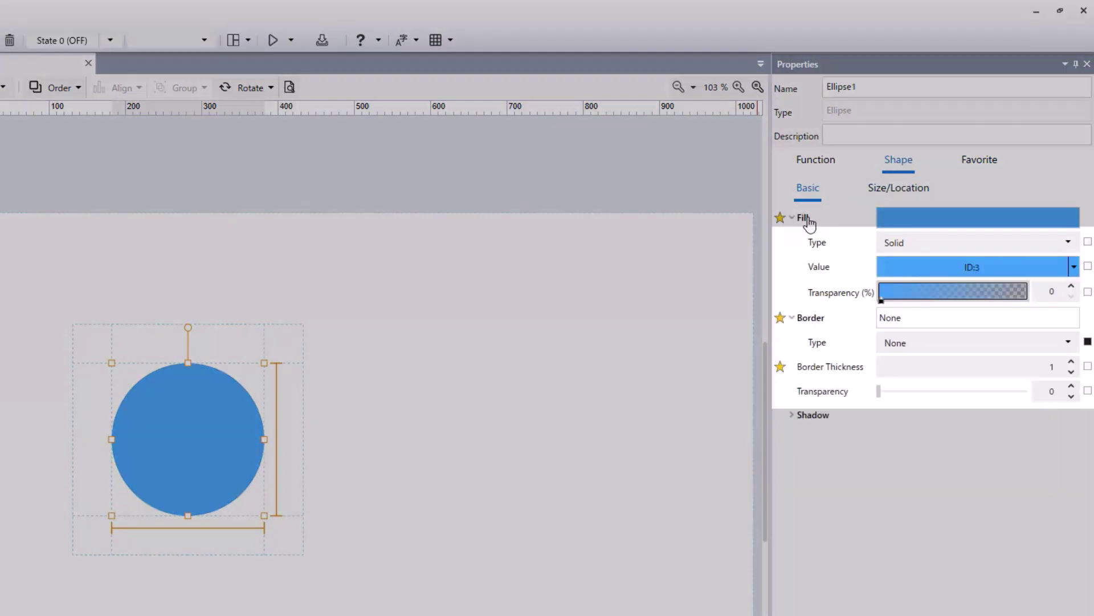
{"action": "left_click", "coordinate": [895, 242]}
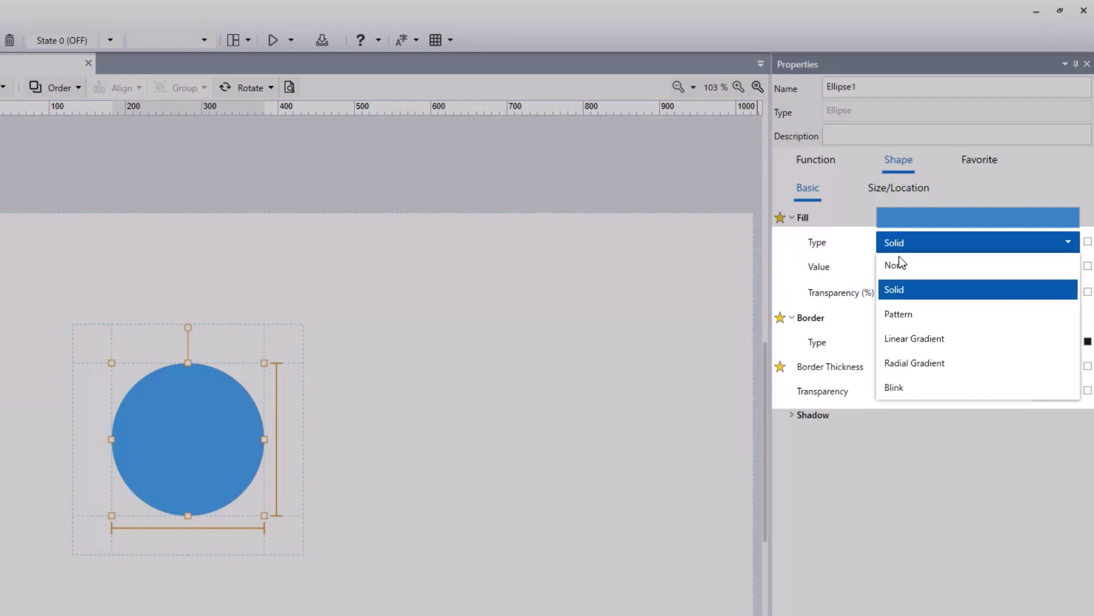
{"action": "left_click", "coordinate": [898, 338]}
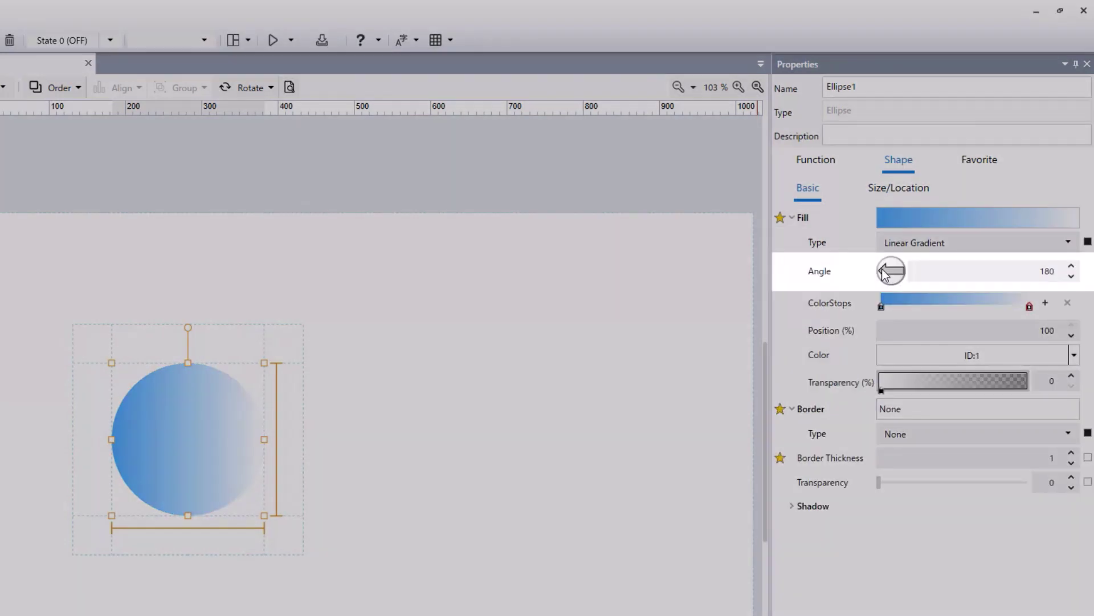
{"action": "left_click_drag", "start_coordinate": [882, 269], "coordinate": [891, 282]}
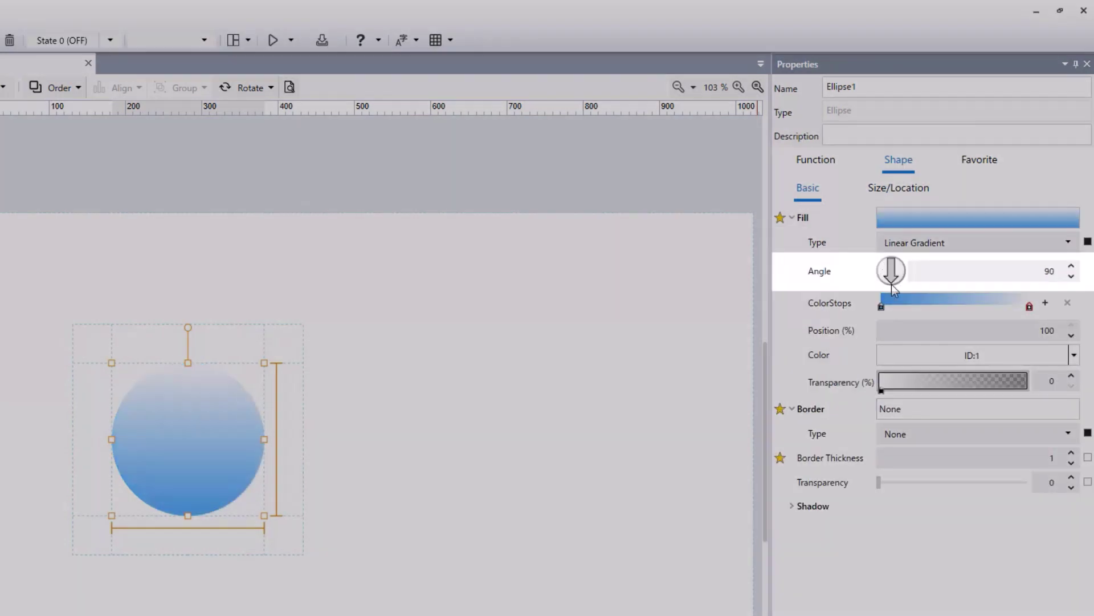
Step: Set the transparency of the gradient's 100% color stop to 25%
{"action": "left_click", "coordinate": [1029, 311]}
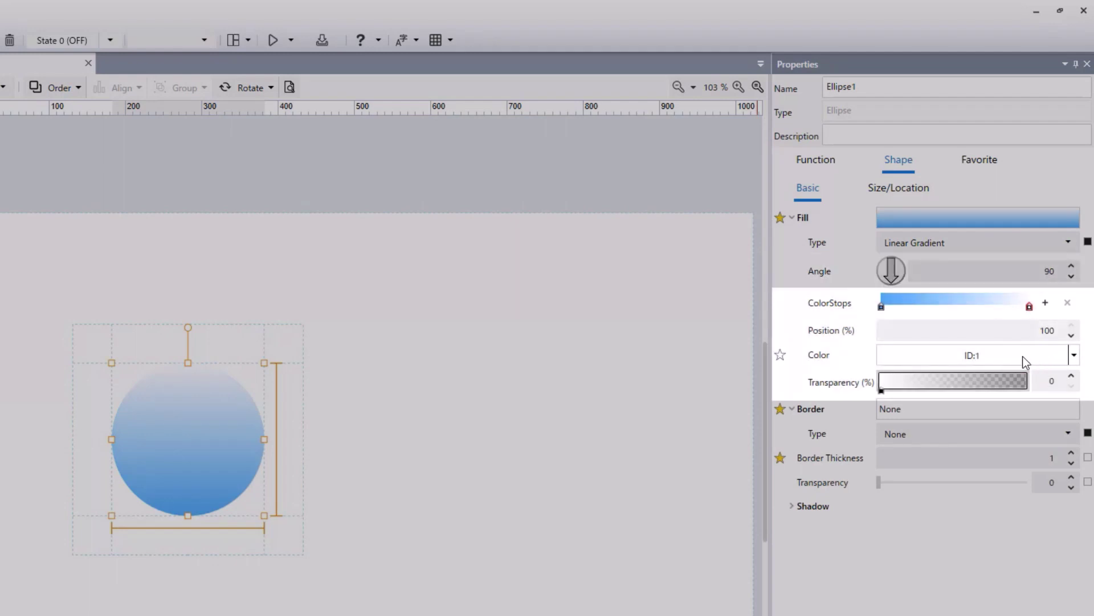
{"action": "left_click", "coordinate": [1052, 381]}
{"action": "type", "text": "25"}
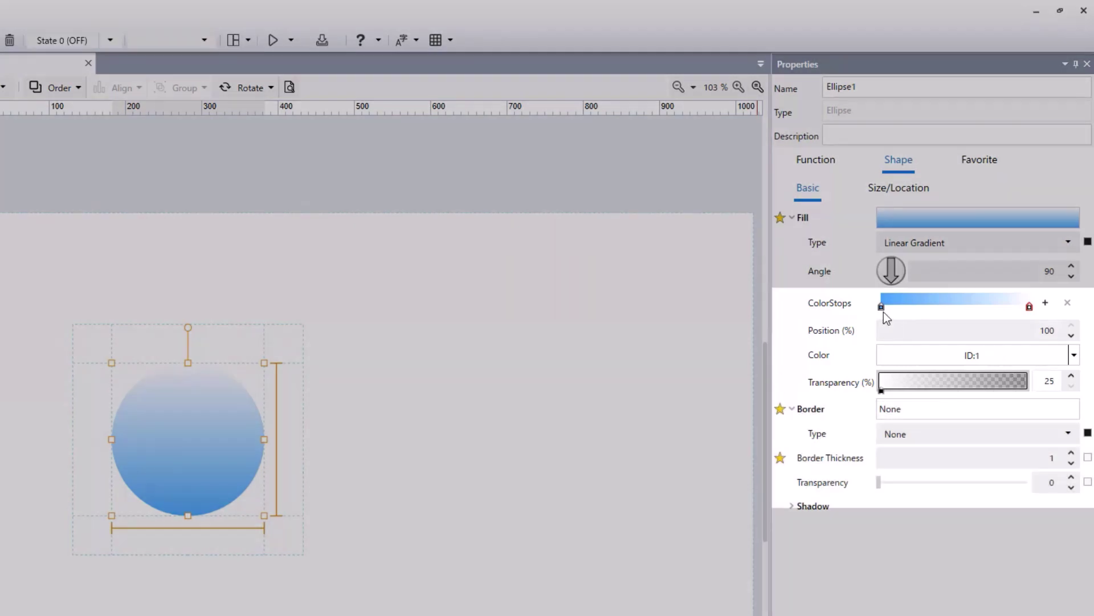
Step: Change the gradient's 0% color stop to white (ID:1) with 100% transparency and set its position to 40%
{"action": "left_click", "coordinate": [880, 307]}
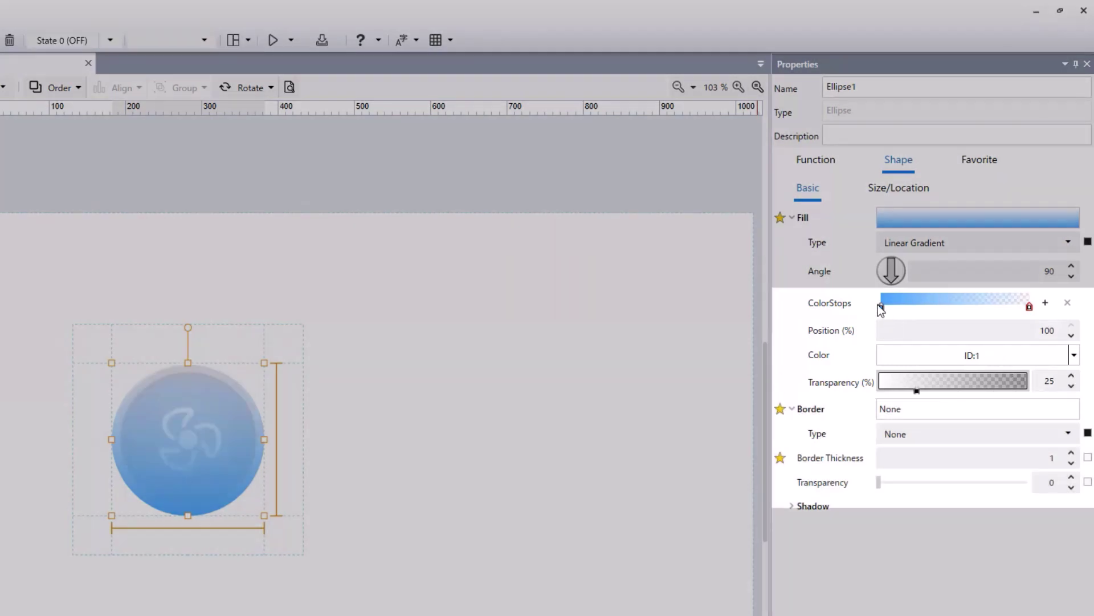
{"action": "left_click", "coordinate": [881, 306]}
{"action": "left_click", "coordinate": [914, 355]}
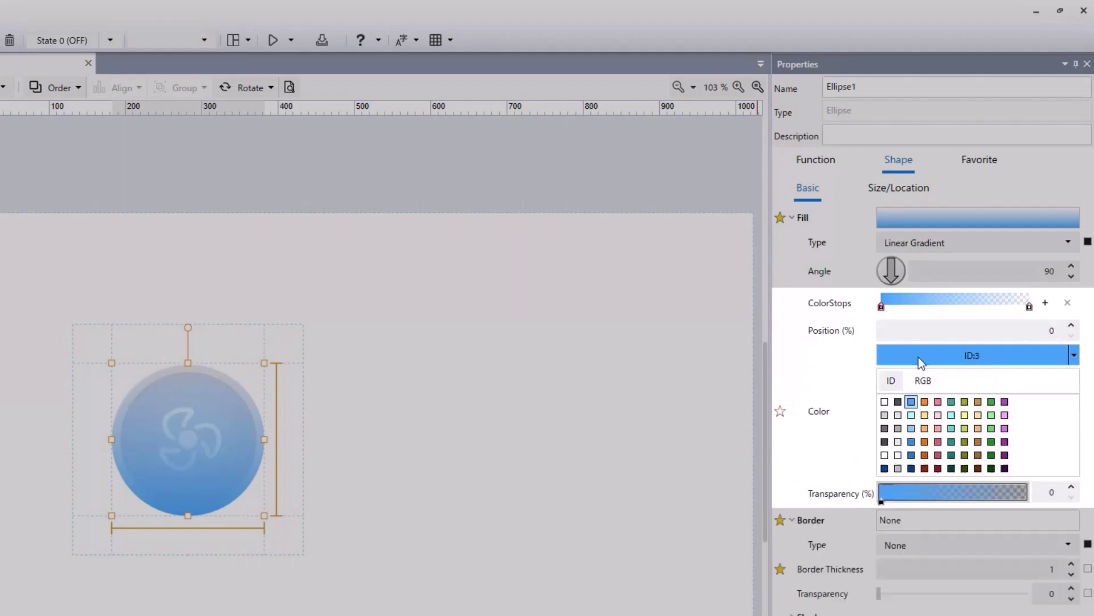
{"action": "left_click", "coordinate": [884, 402]}
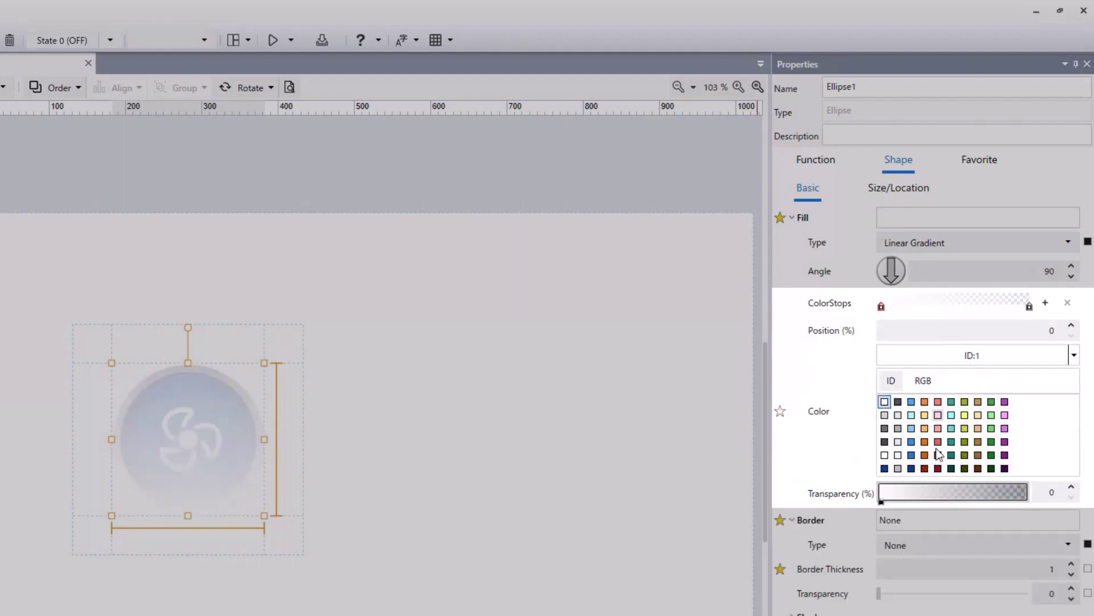
{"action": "left_click_drag", "start_coordinate": [882, 501], "coordinate": [1049, 500]}
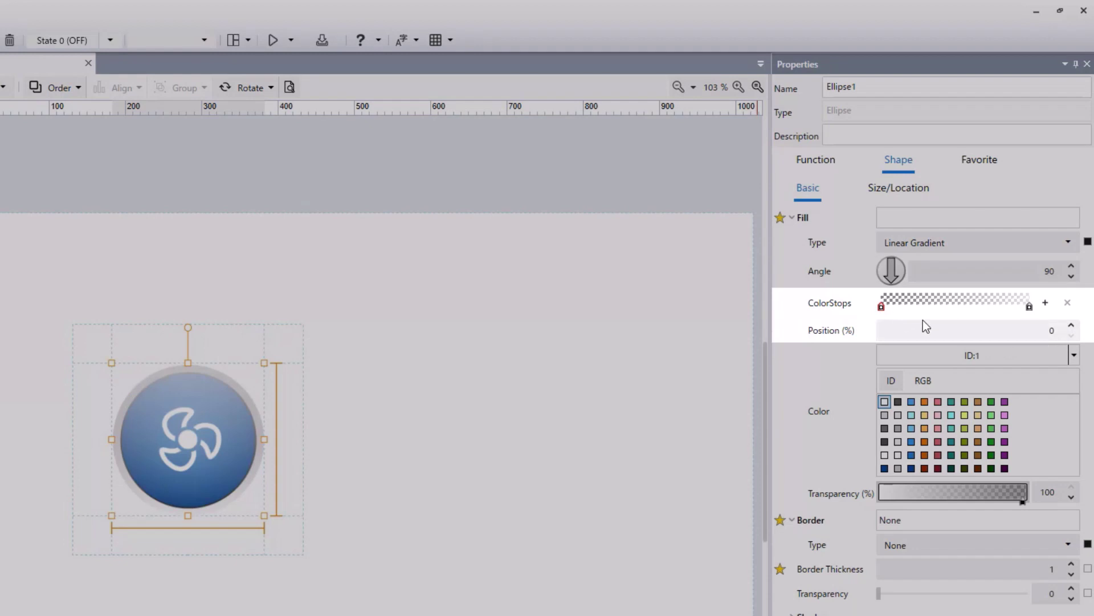
{"action": "double_click", "coordinate": [1035, 331]}
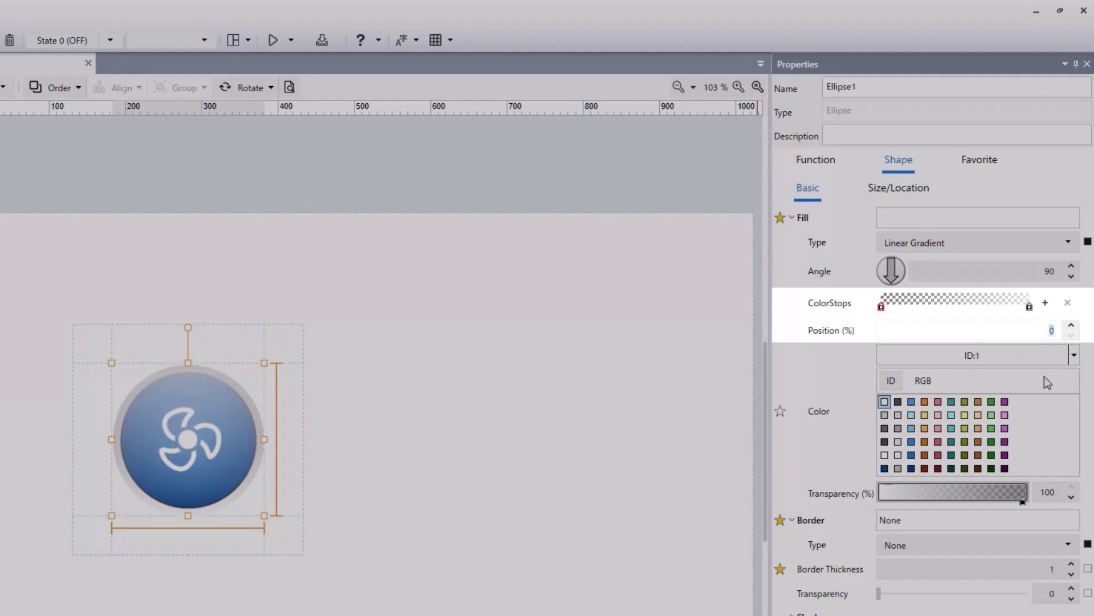
{"action": "type", "text": "40"}
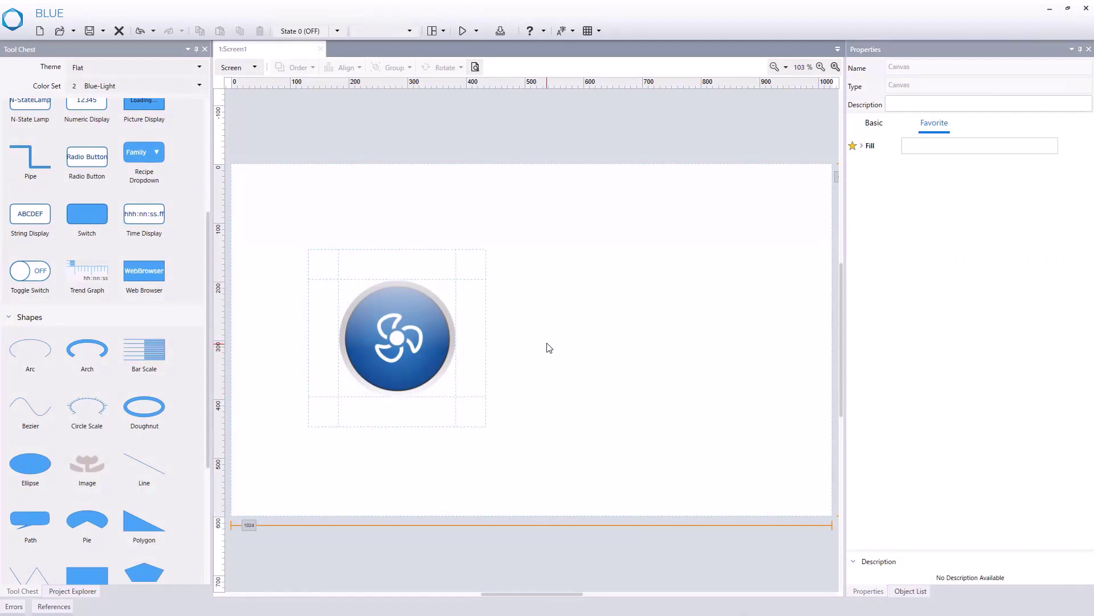
Step: Add a second ellipse on the empty canvas beside the fan lamp and set its width and height to 200
{"action": "left_click", "coordinate": [563, 326]}
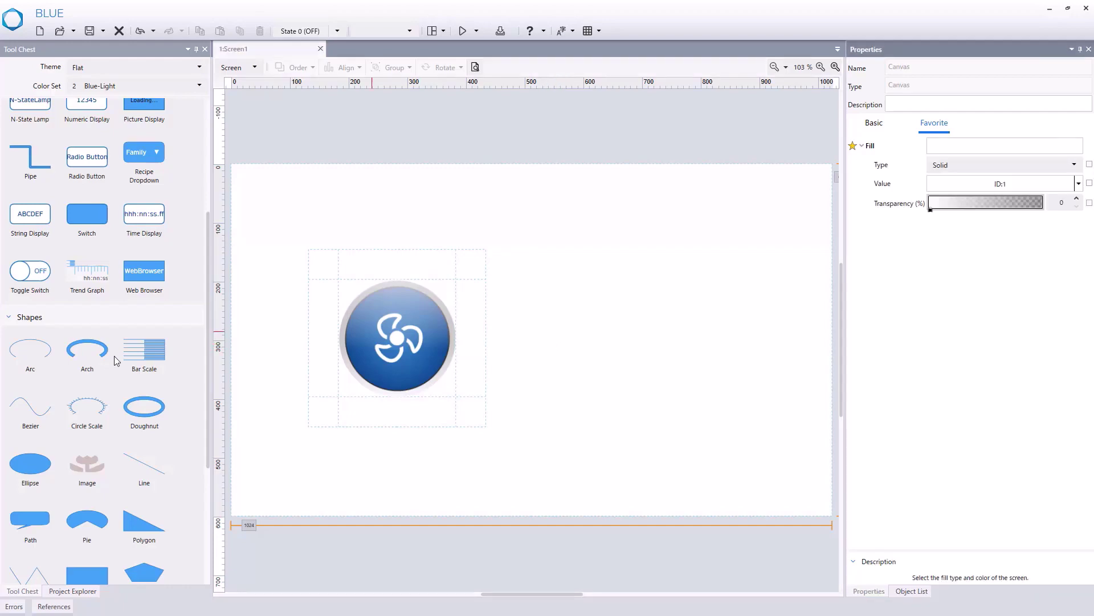
{"action": "left_click", "coordinate": [33, 477]}
{"action": "left_click", "coordinate": [628, 338]}
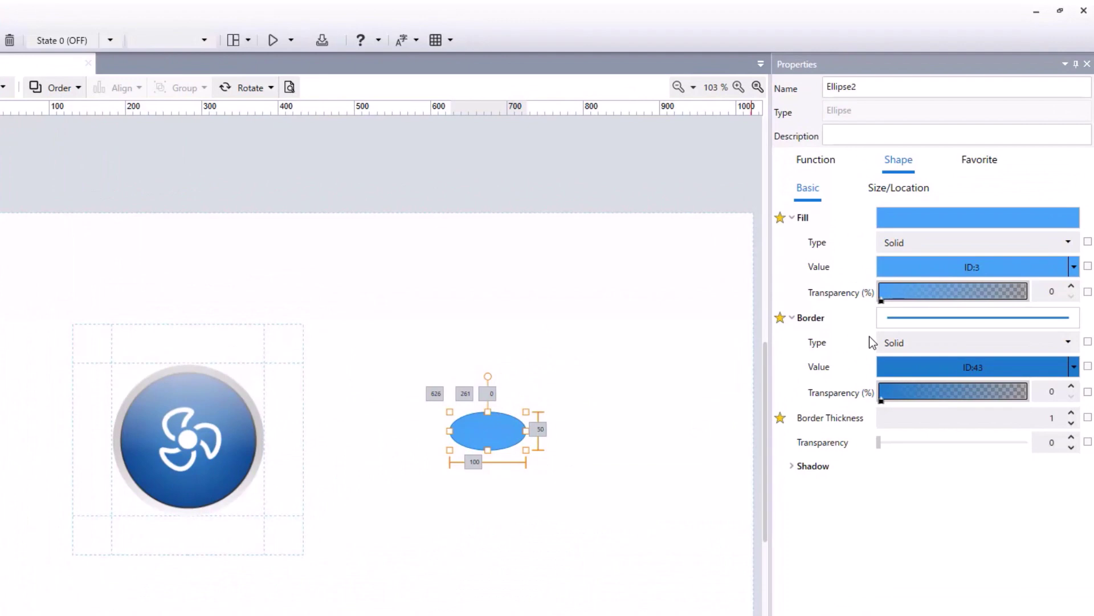
{"action": "left_click", "coordinate": [894, 189]}
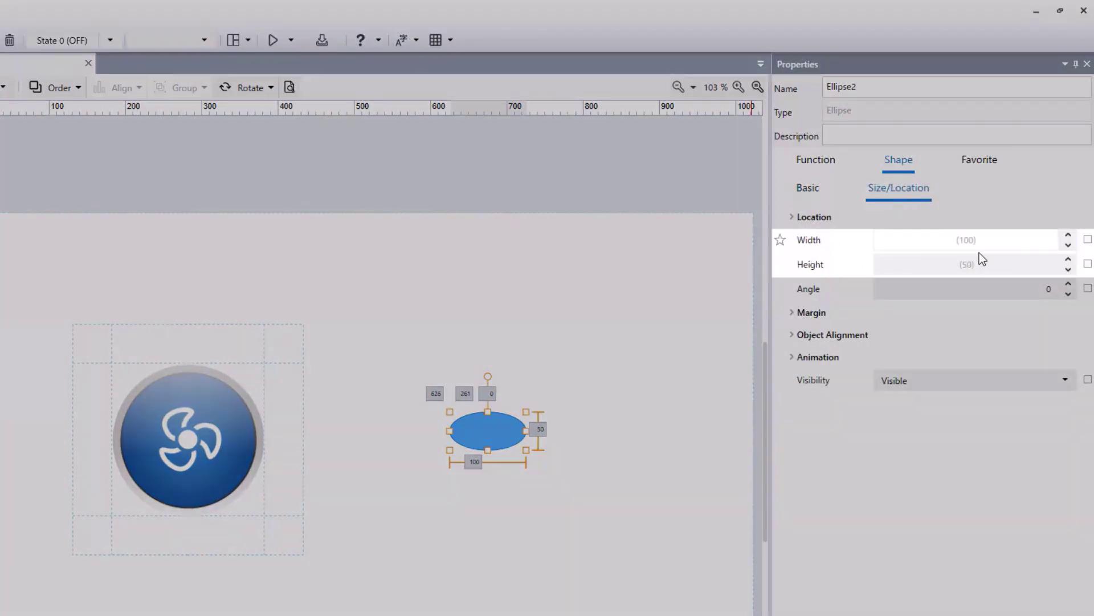
{"action": "left_click", "coordinate": [967, 241]}
{"action": "type", "text": "200"}
{"action": "left_click", "coordinate": [965, 264]}
{"action": "type", "text": "200"}
{"action": "left_click", "coordinate": [970, 293]}
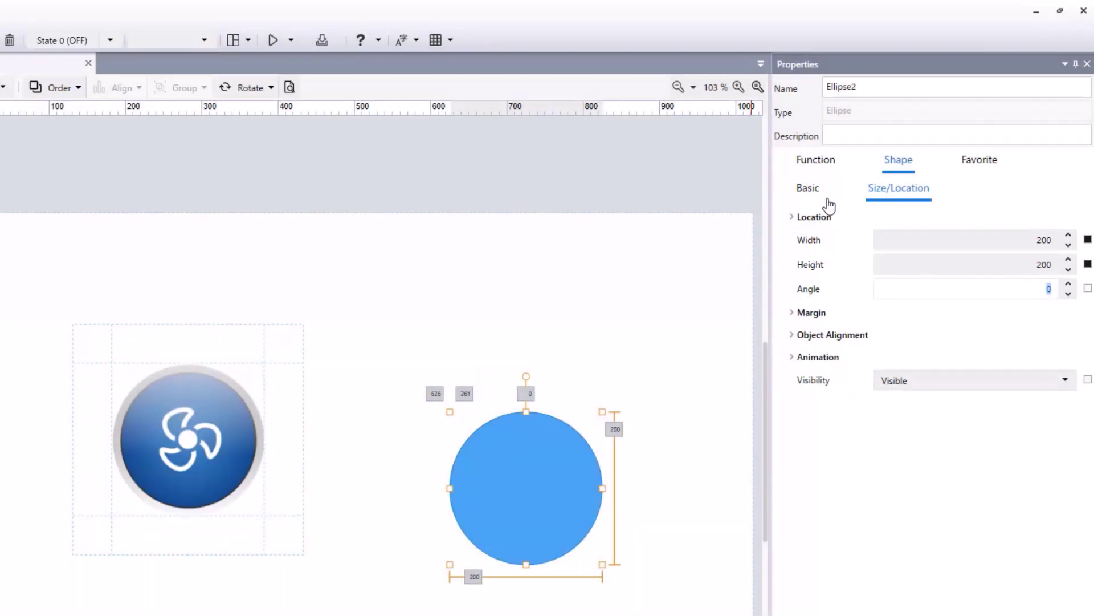
Step: Set the second ellipse's border type to None and its fill type to Radial Gradient
{"action": "left_click", "coordinate": [807, 188]}
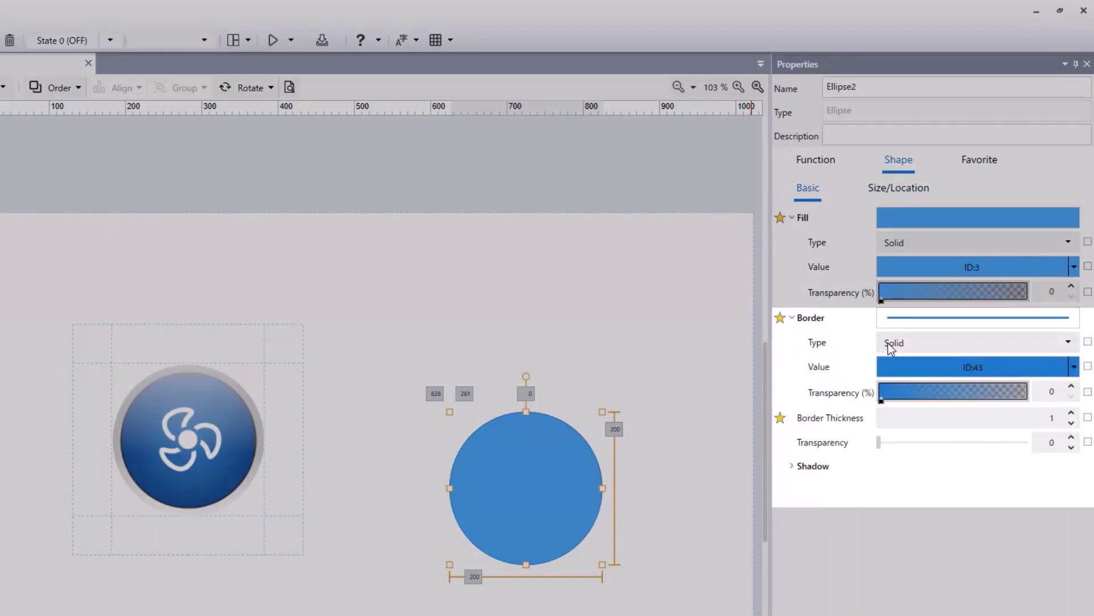
{"action": "left_click", "coordinate": [899, 343]}
{"action": "left_click", "coordinate": [902, 369]}
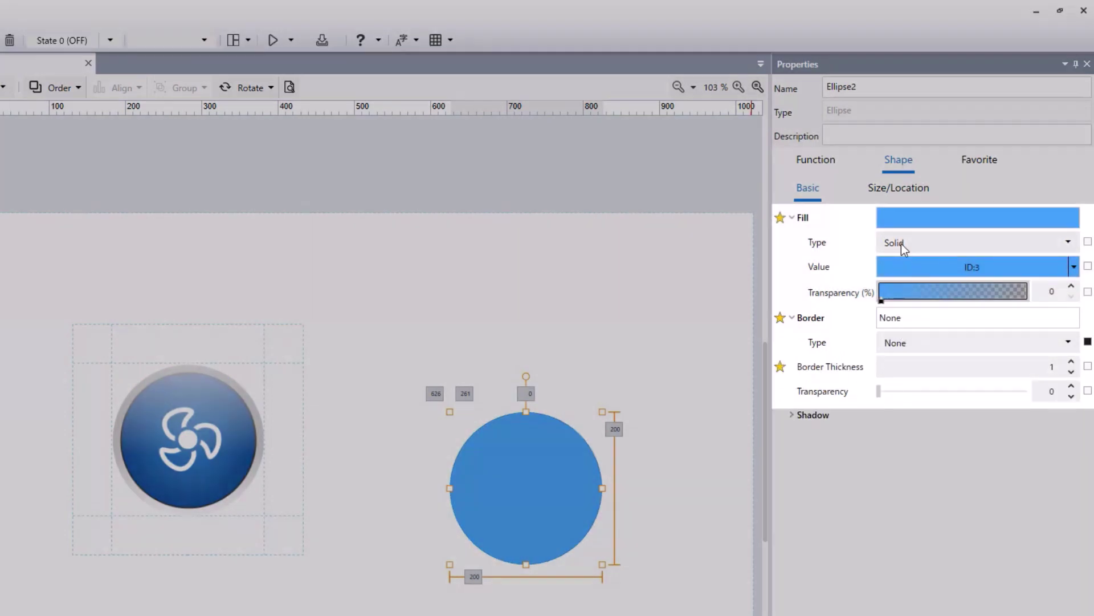
{"action": "left_click", "coordinate": [901, 244]}
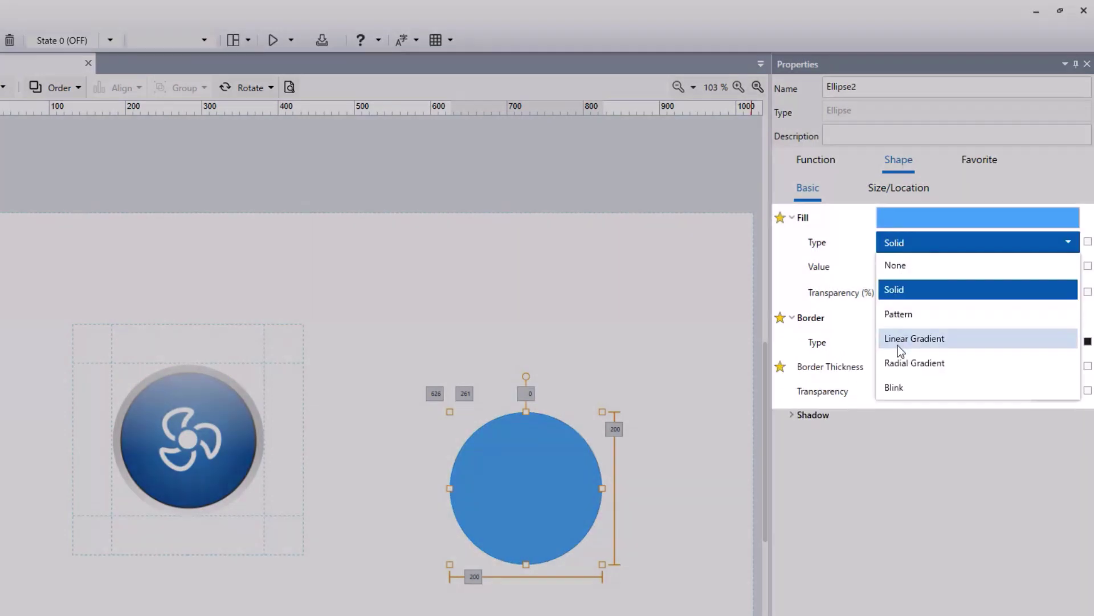
{"action": "left_click", "coordinate": [899, 363]}
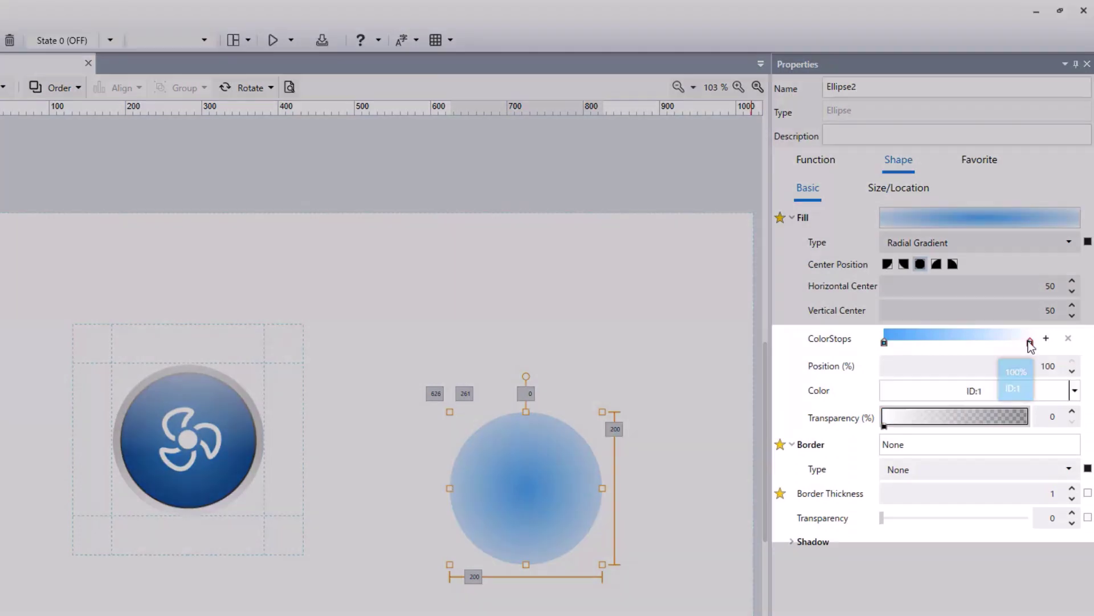
Step: Change the radial gradient's outer color stop to blue (ID:3) with 100% transparency and set its position to 60%
{"action": "left_click", "coordinate": [935, 394]}
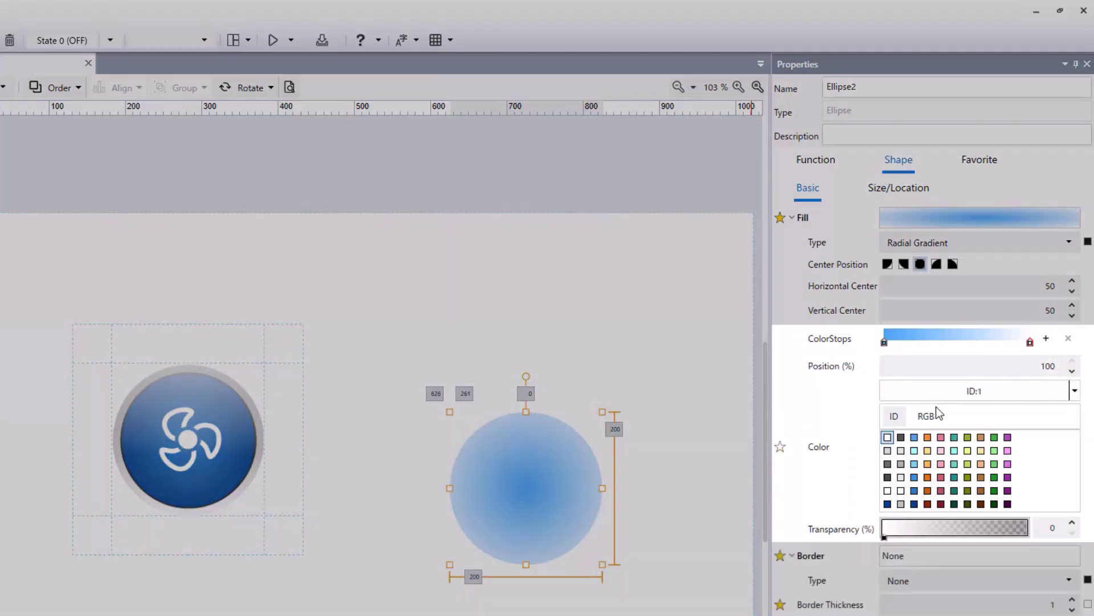
{"action": "left_click", "coordinate": [915, 438]}
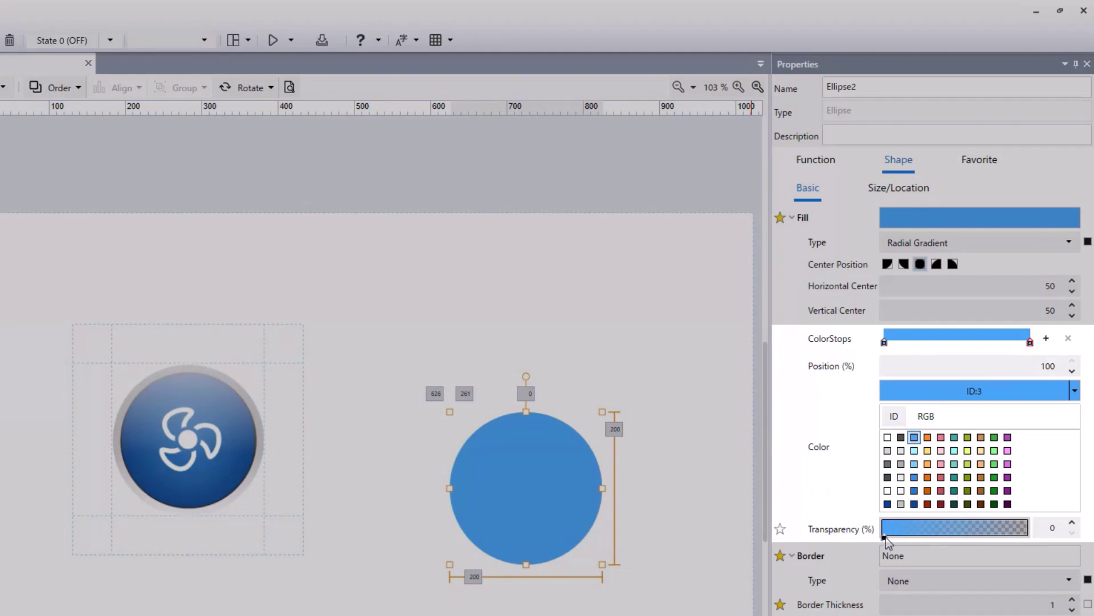
{"action": "left_click_drag", "start_coordinate": [885, 536], "coordinate": [1076, 546]}
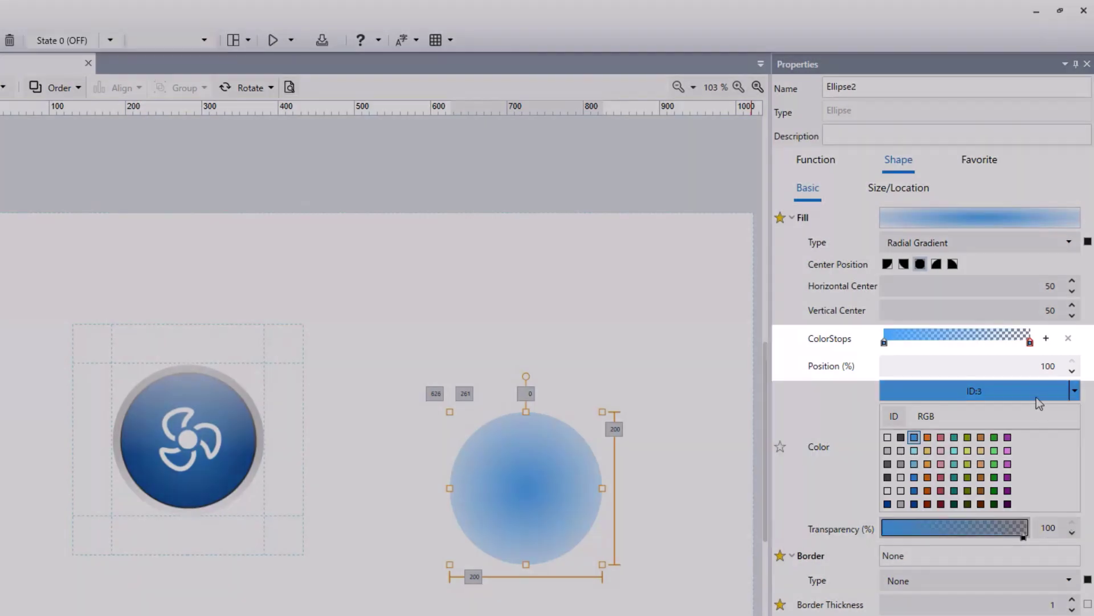
{"action": "left_click_drag", "start_coordinate": [1031, 343], "coordinate": [973, 343]}
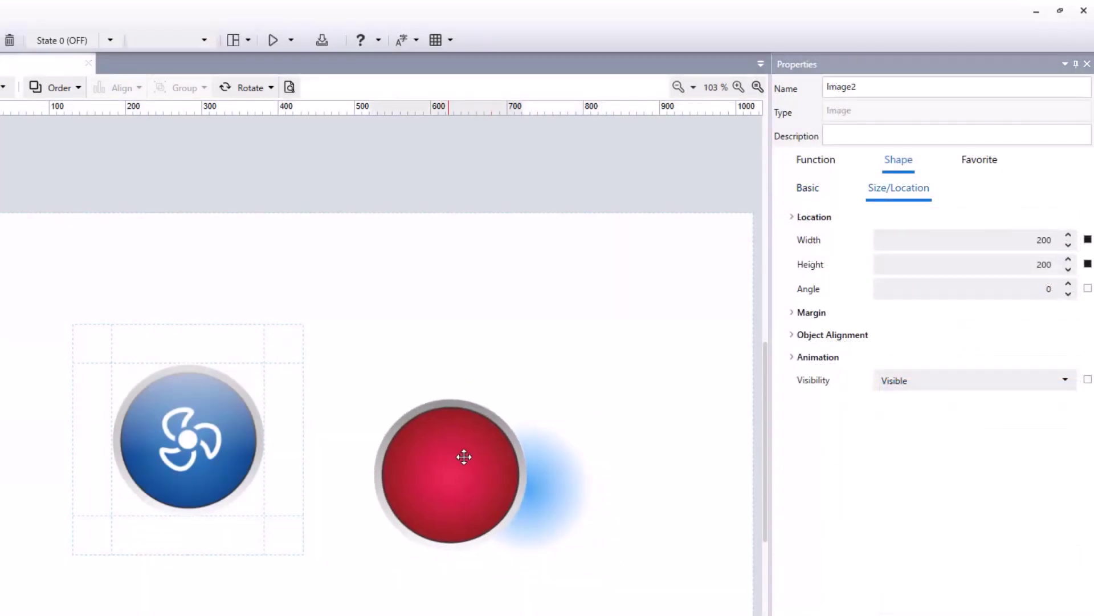
Step: Place the red button image at about 540, 231 and layer the gradient ellipse in front of it at about 580, 295
{"action": "left_click_drag", "start_coordinate": [464, 457], "coordinate": [475, 464]}
{"action": "left_click", "coordinate": [855, 614]}
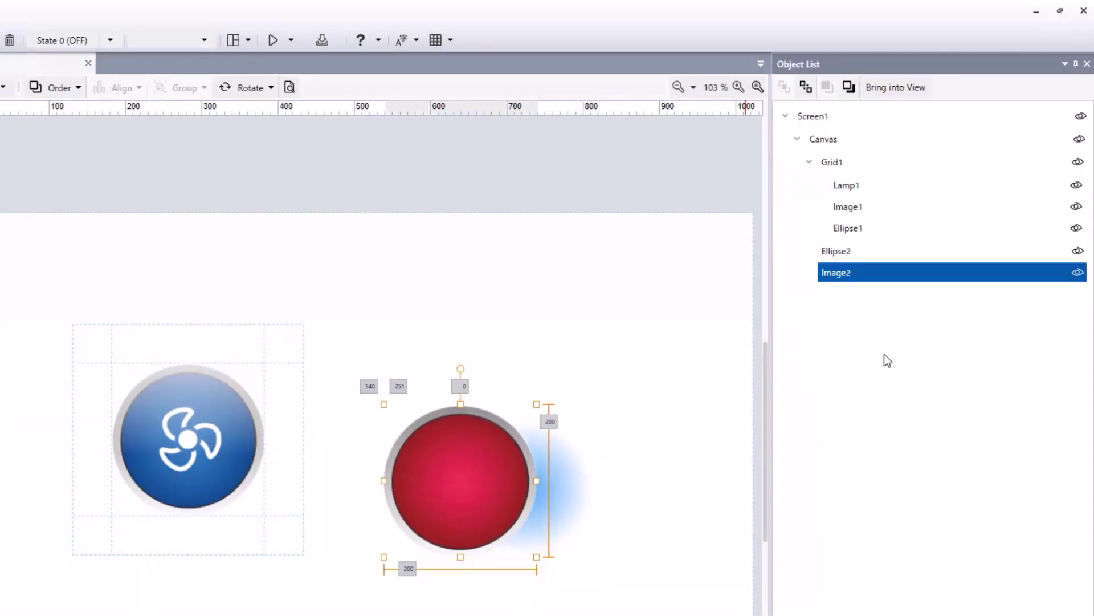
{"action": "left_click", "coordinate": [841, 251]}
{"action": "left_click", "coordinate": [827, 87]}
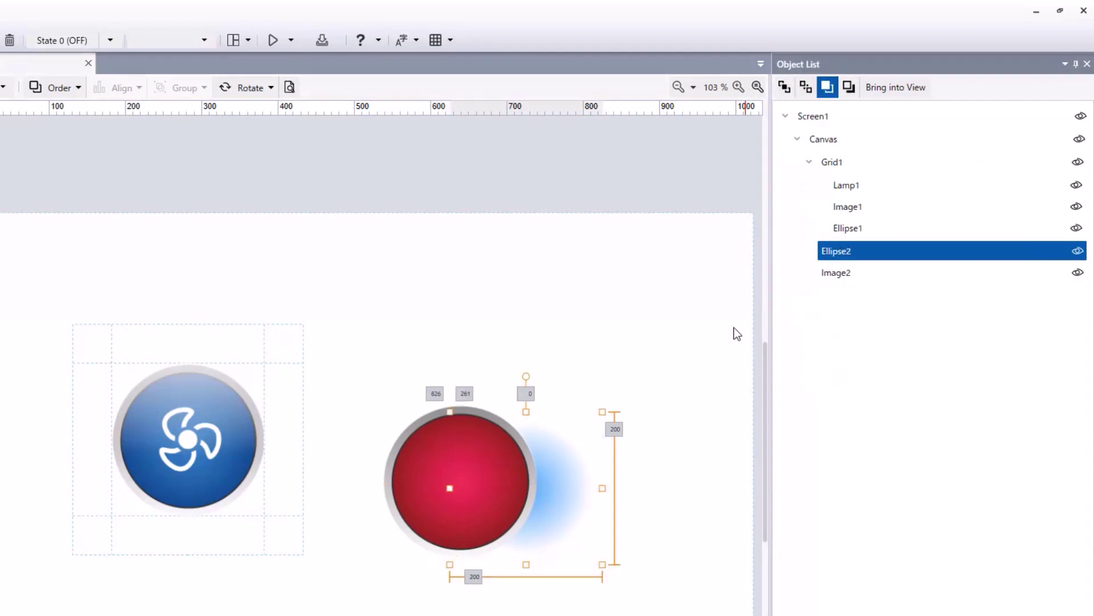
{"action": "left_click_drag", "start_coordinate": [552, 507], "coordinate": [517, 533]}
Step: Set the canvas fill color to dark gray (ID:2)
{"action": "left_click", "coordinate": [439, 308]}
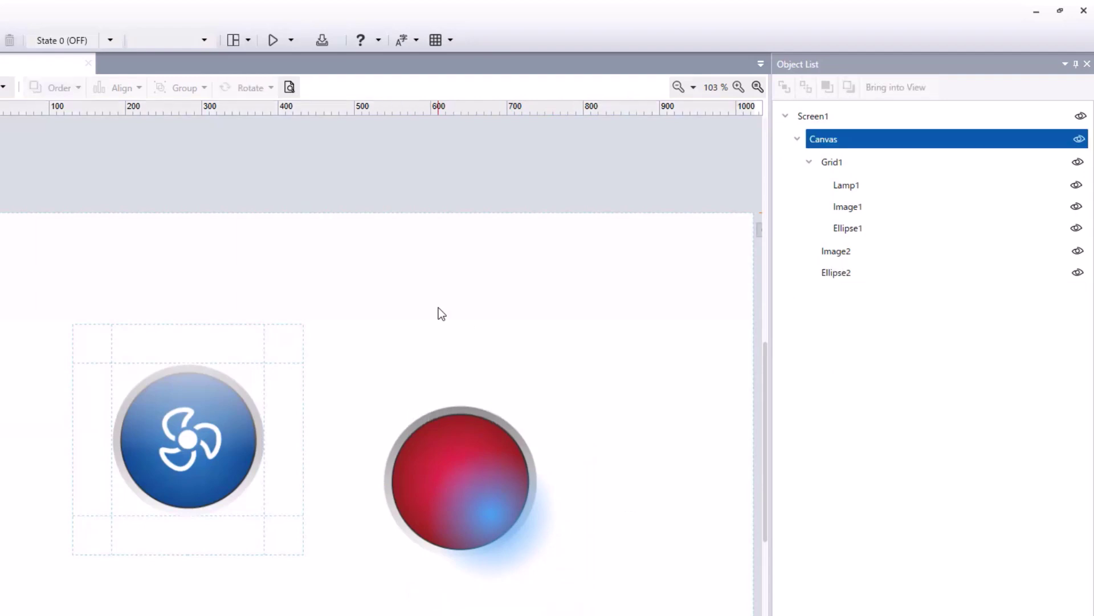
{"action": "left_click", "coordinate": [827, 613]}
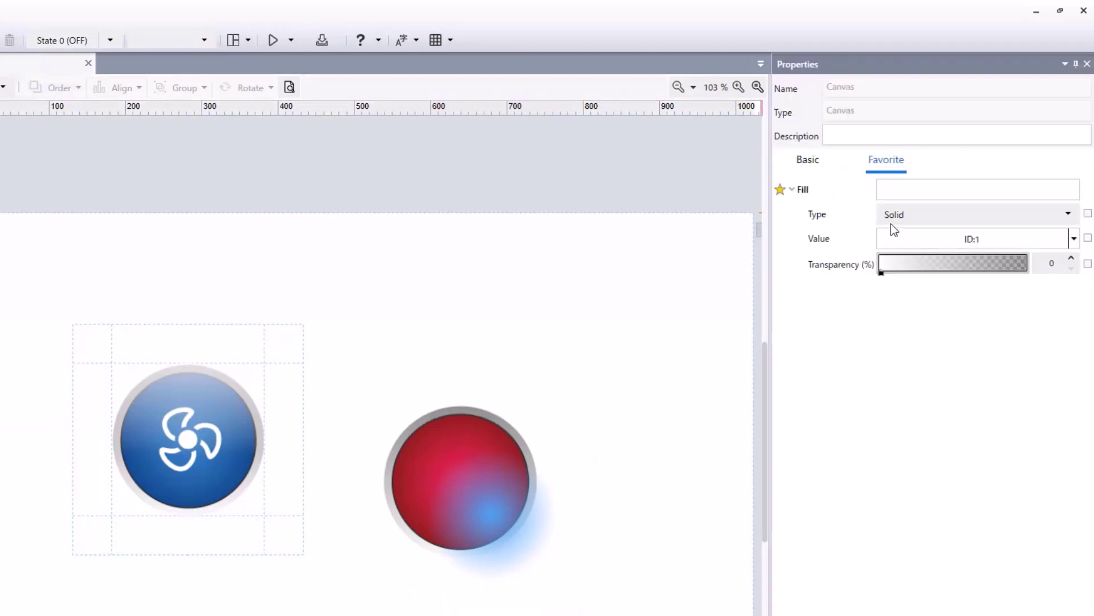
{"action": "left_click", "coordinate": [919, 239]}
{"action": "left_click", "coordinate": [897, 285]}
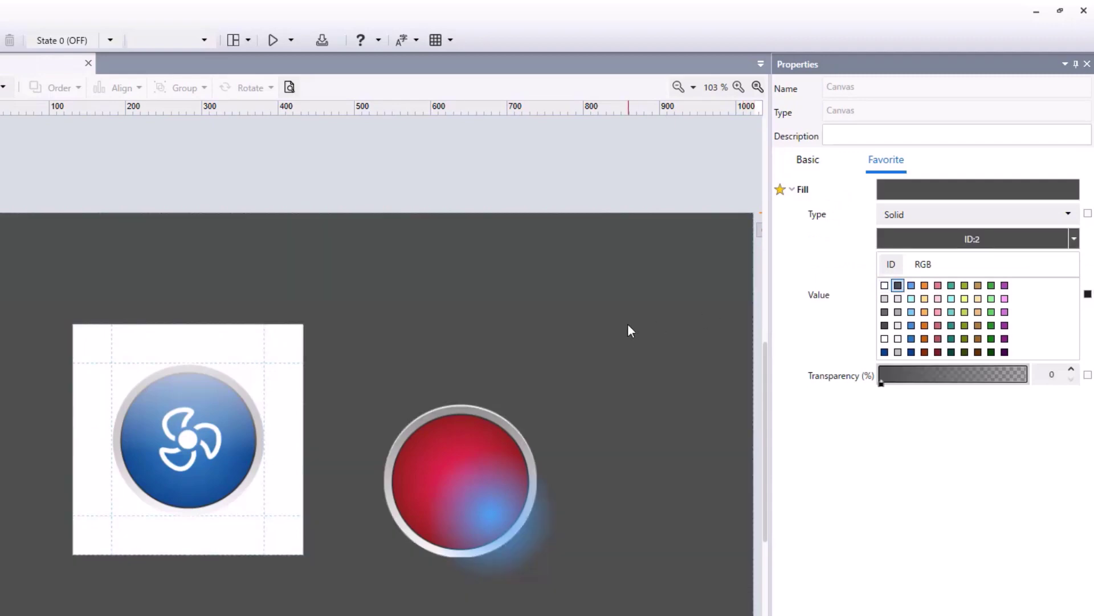
Step: Change both color stops of the radial-gradient ellipse to white (ID:1) and move it to about 568, 280 on the red button
{"action": "left_click", "coordinate": [544, 504]}
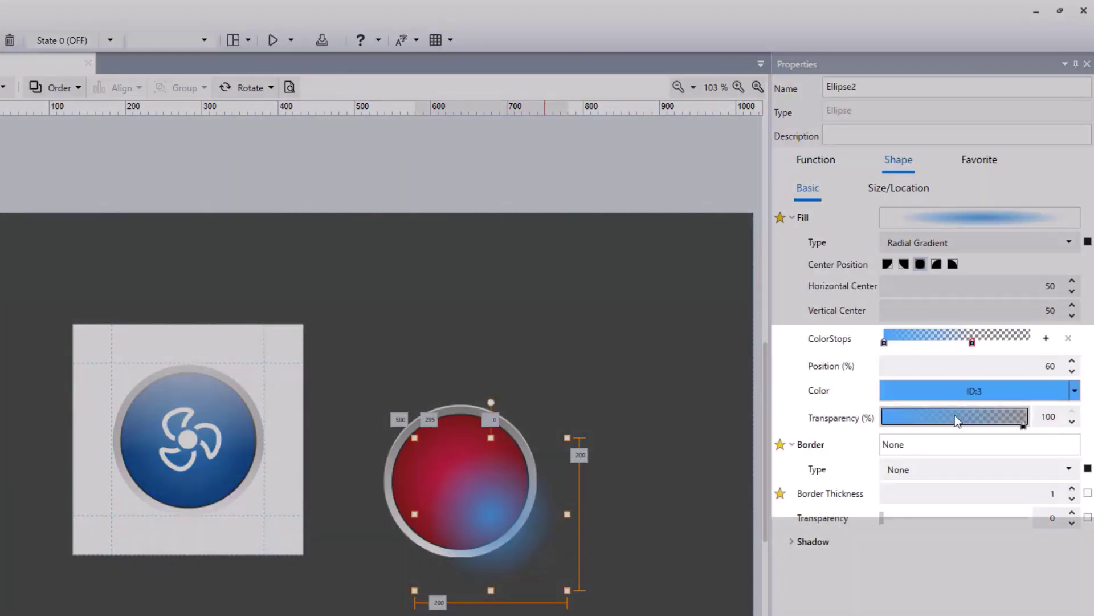
{"action": "left_click", "coordinate": [974, 388]}
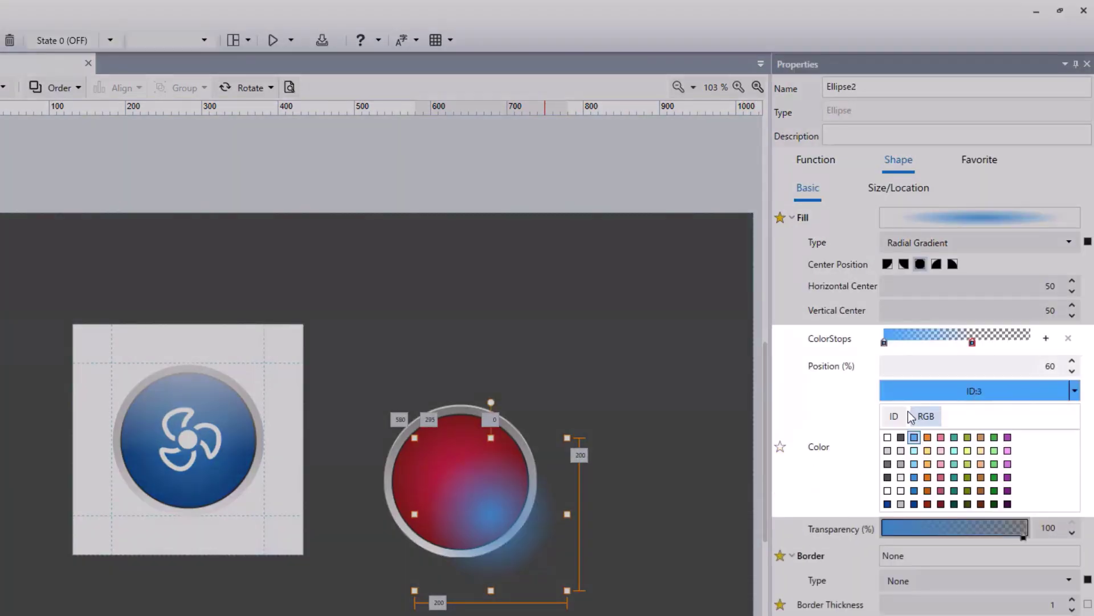
{"action": "left_click", "coordinate": [887, 438]}
{"action": "left_click", "coordinate": [884, 340]}
{"action": "left_click", "coordinate": [888, 437]}
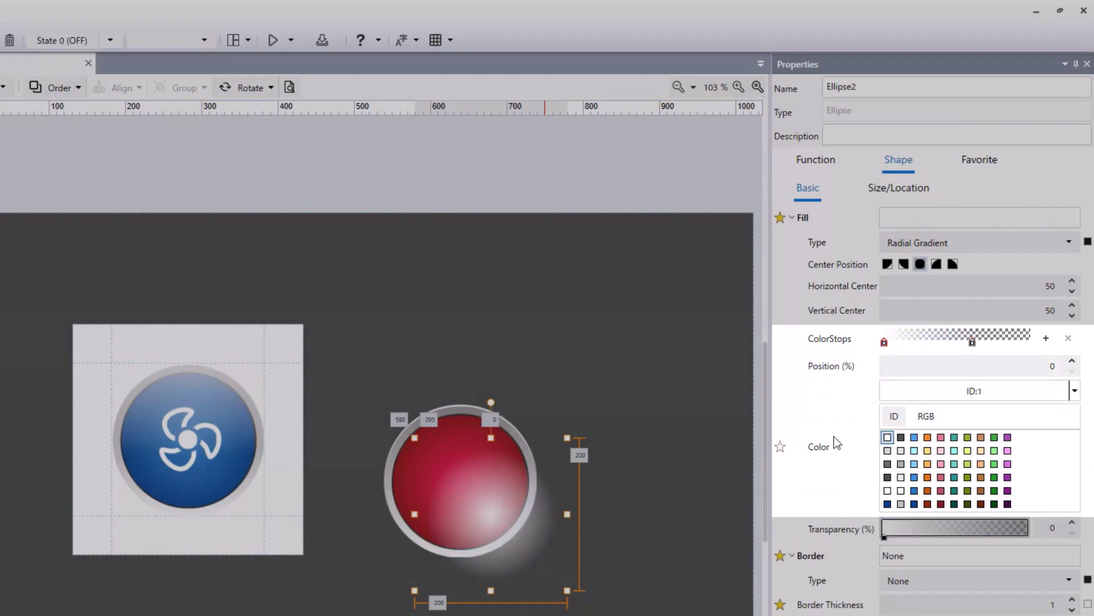
{"action": "left_click_drag", "start_coordinate": [481, 525], "coordinate": [472, 513]}
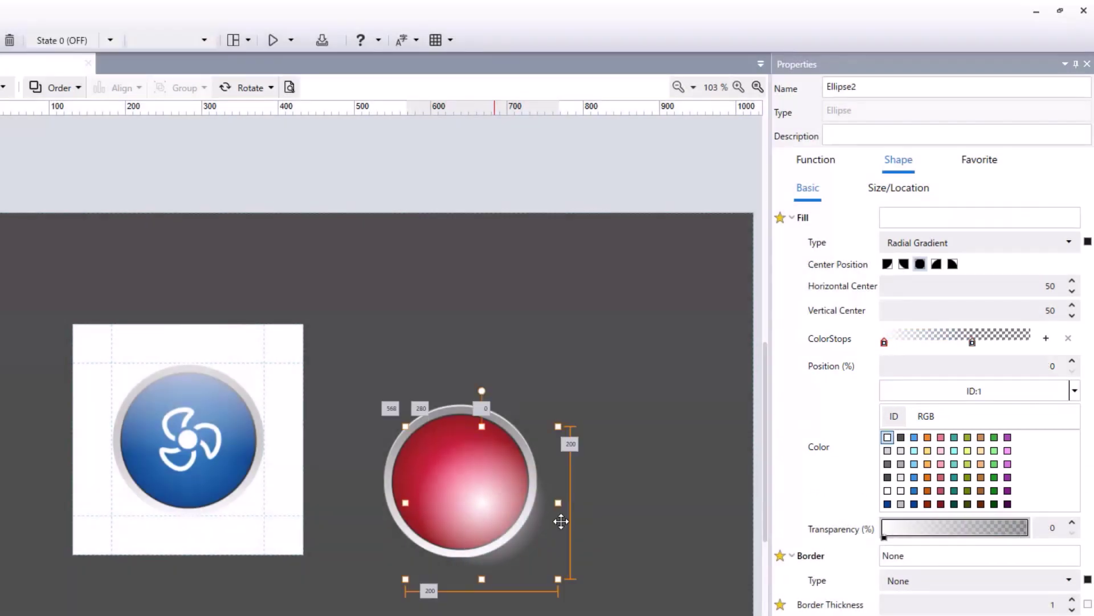